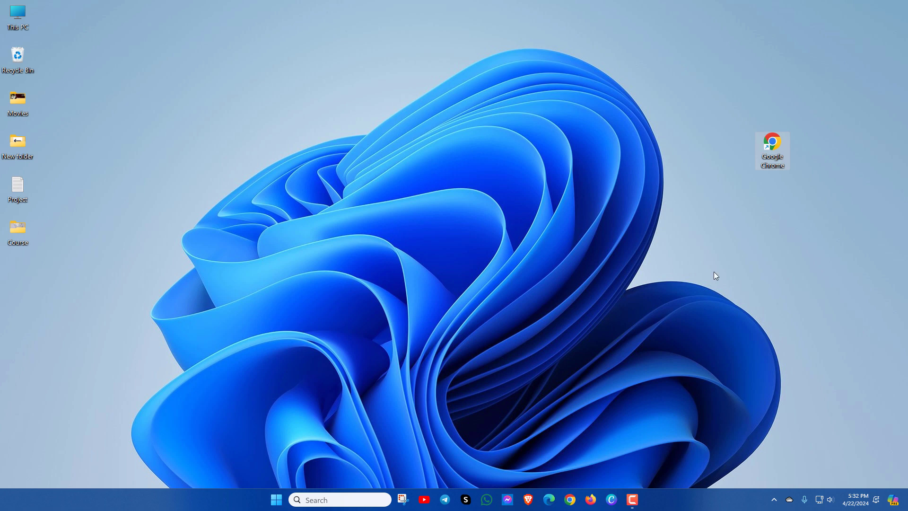
Step: Unpin Google Chrome from the taskbar
{"action": "left_click", "coordinate": [612, 379]}
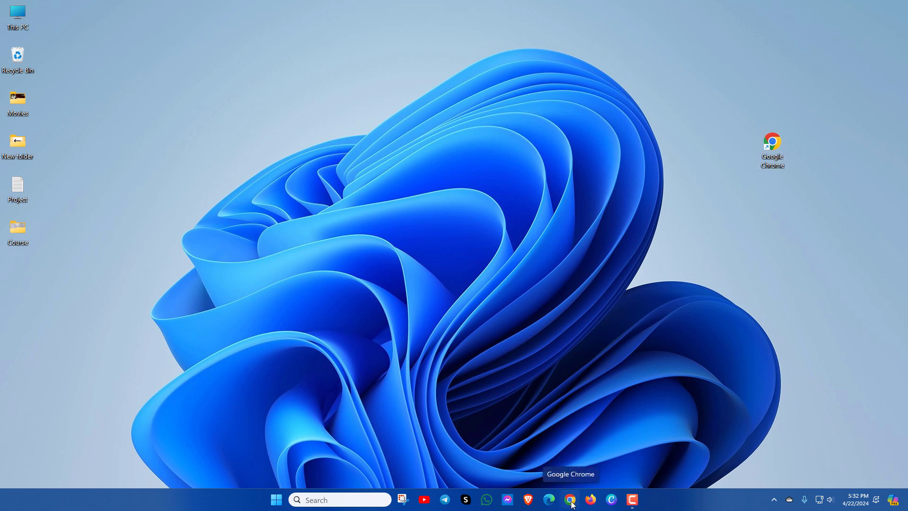
{"action": "right_click", "coordinate": [570, 500]}
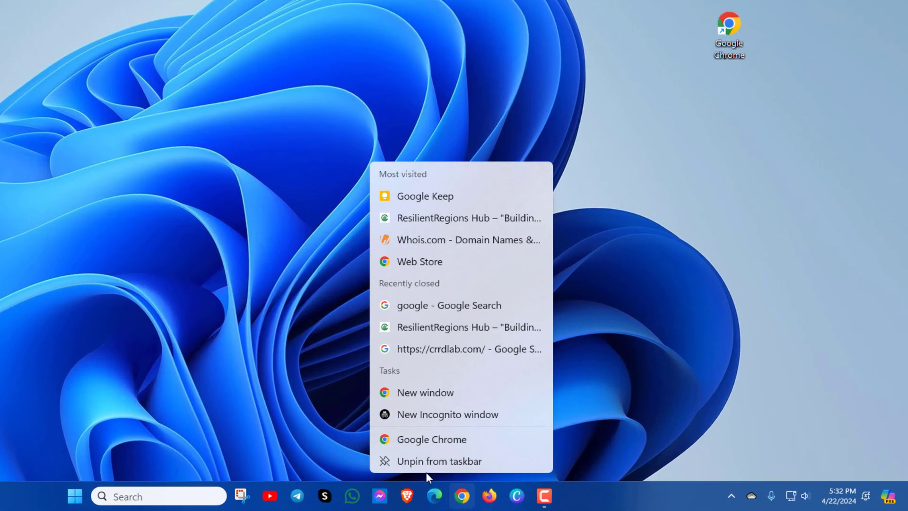
{"action": "left_click", "coordinate": [452, 462]}
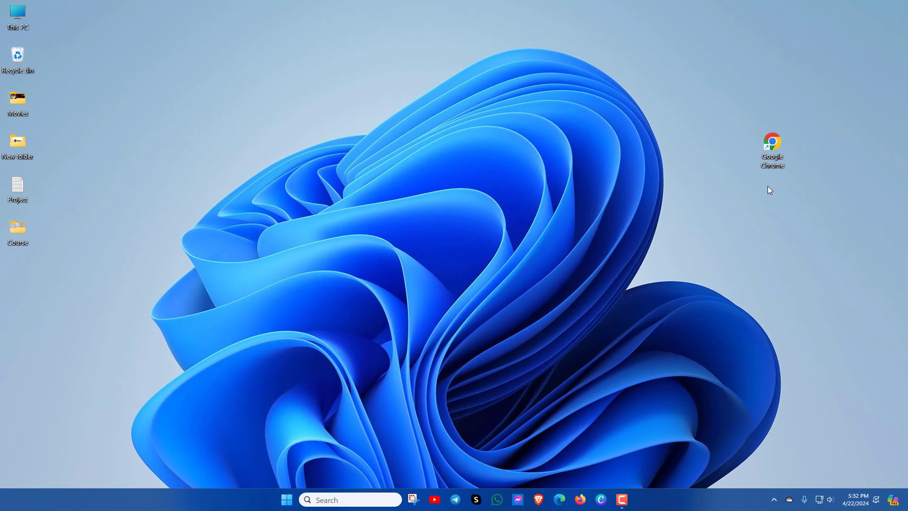
Step: Launch Chrome from the desktop shortcut with an existing profile, then minimize it
{"action": "double_click", "coordinate": [772, 146]}
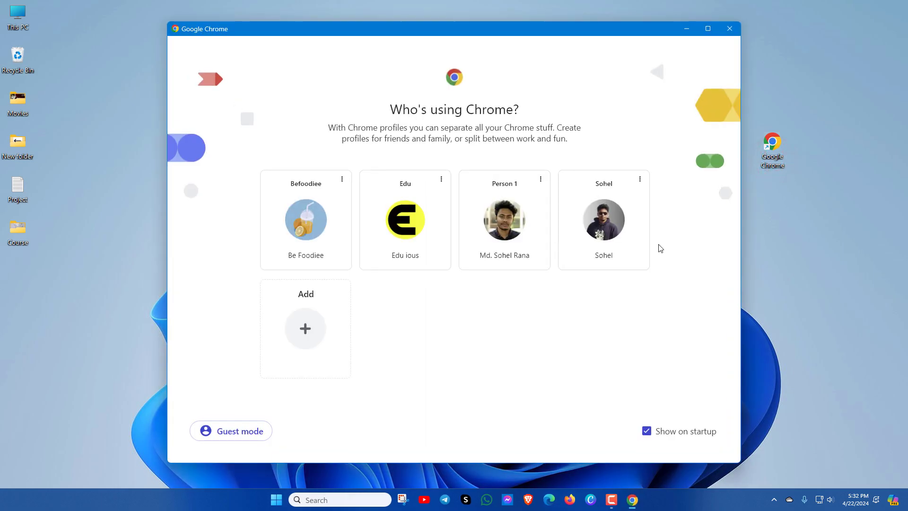
{"action": "left_click", "coordinate": [624, 241]}
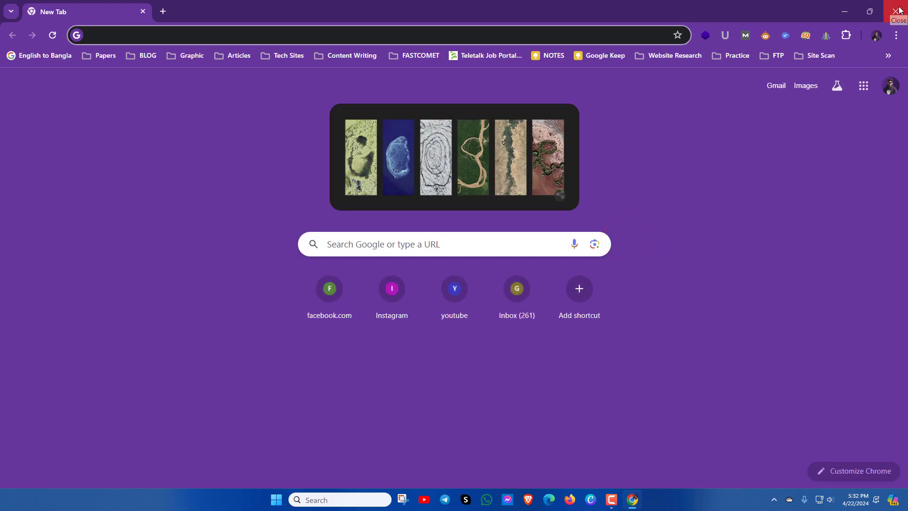
{"action": "left_click", "coordinate": [844, 13]}
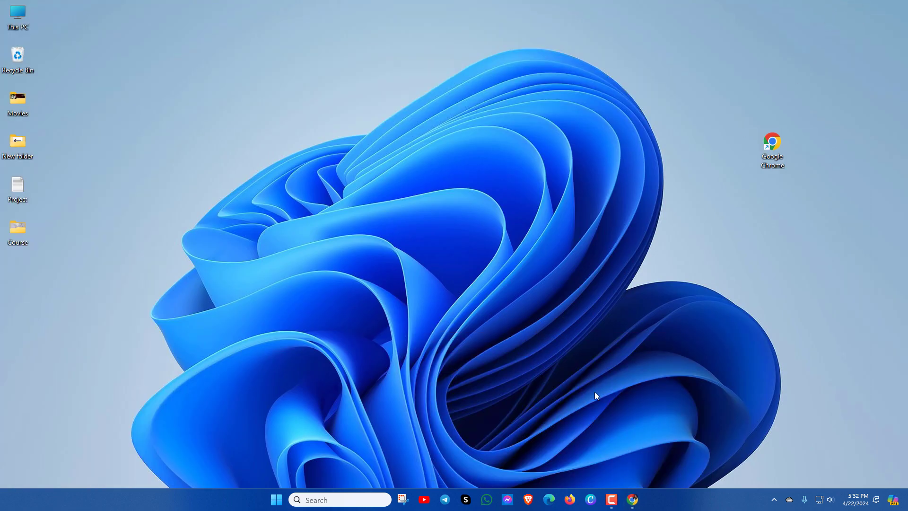
Step: Open Task Manager from search, end the Google Chrome task, and close Task Manager
{"action": "left_click", "coordinate": [332, 499]}
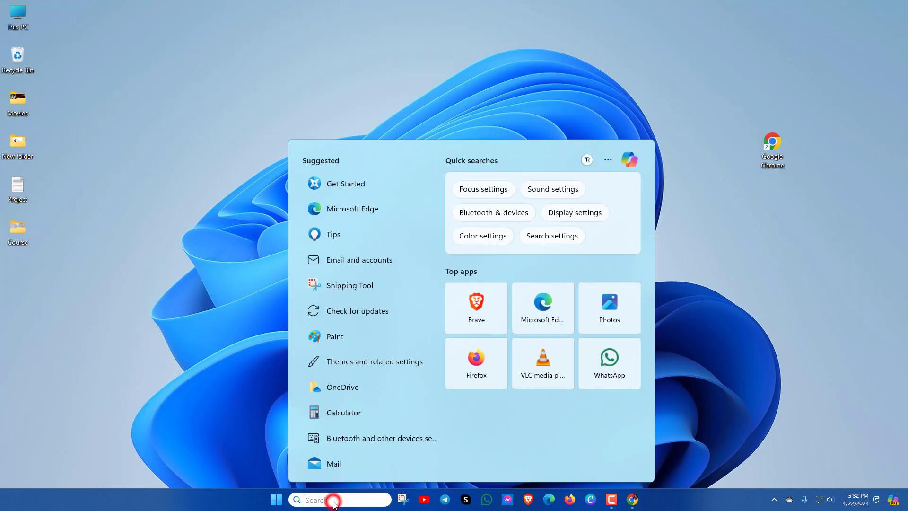
{"action": "type", "text": "task"}
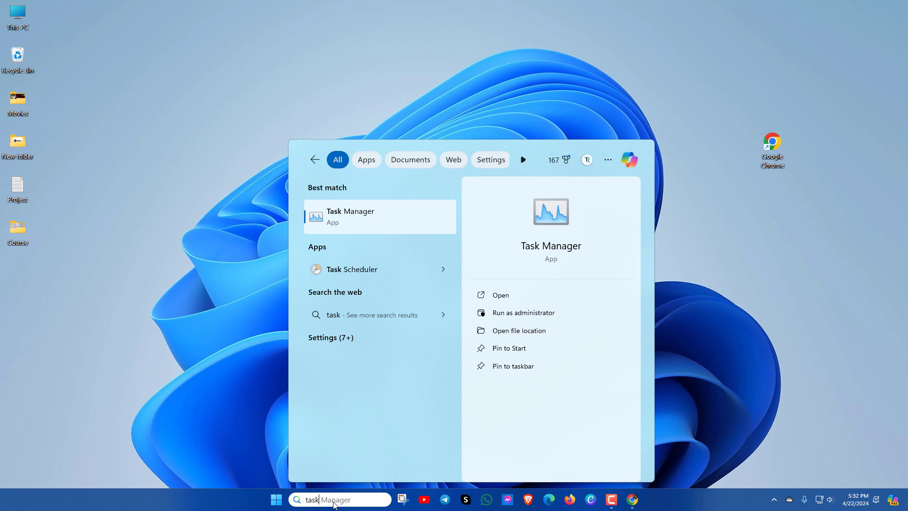
{"action": "type", "text": " manager"}
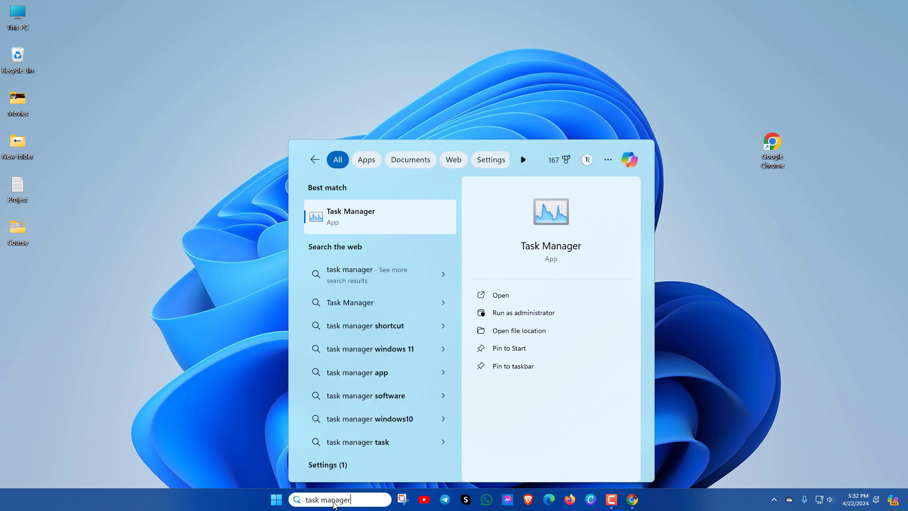
{"action": "left_click", "coordinate": [367, 215]}
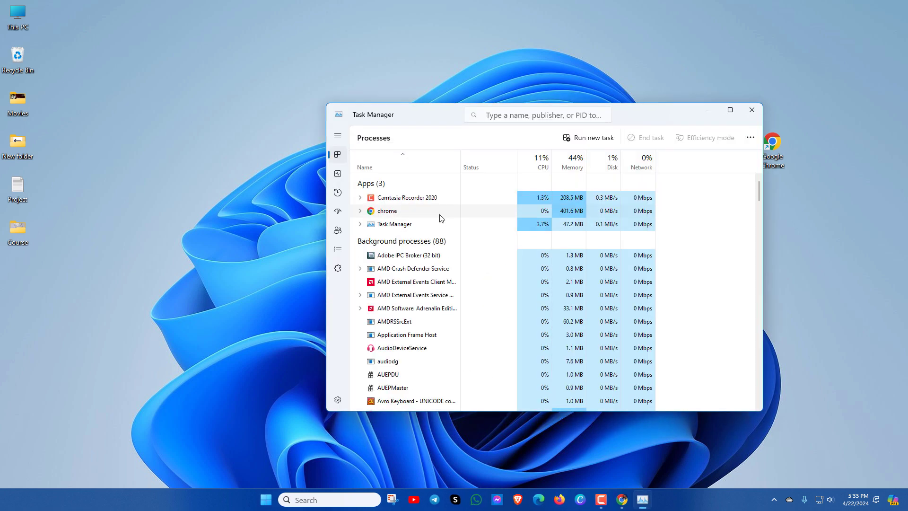
{"action": "right_click", "coordinate": [409, 213]}
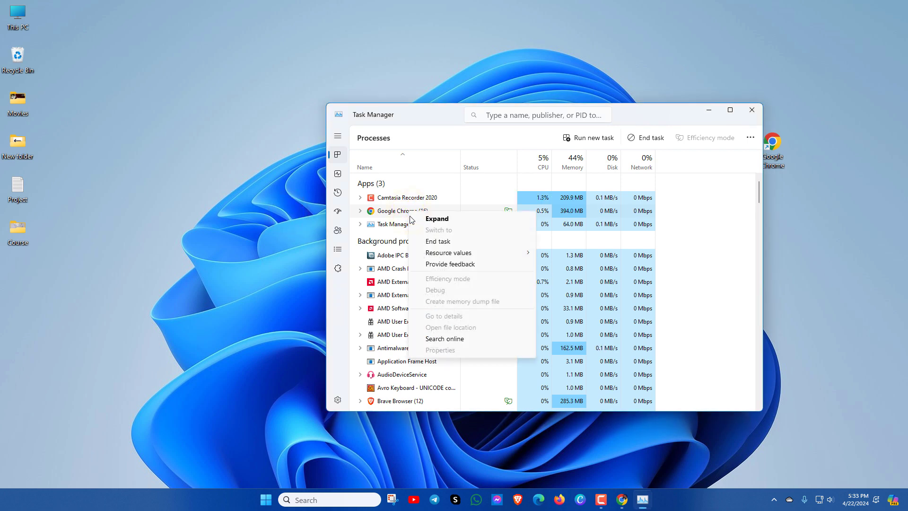
{"action": "left_click", "coordinate": [437, 241]}
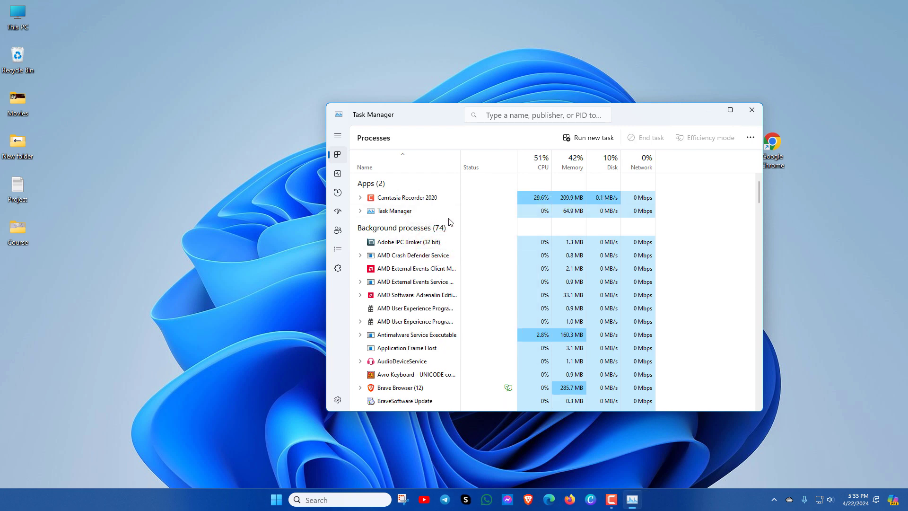
{"action": "left_click", "coordinate": [751, 113]}
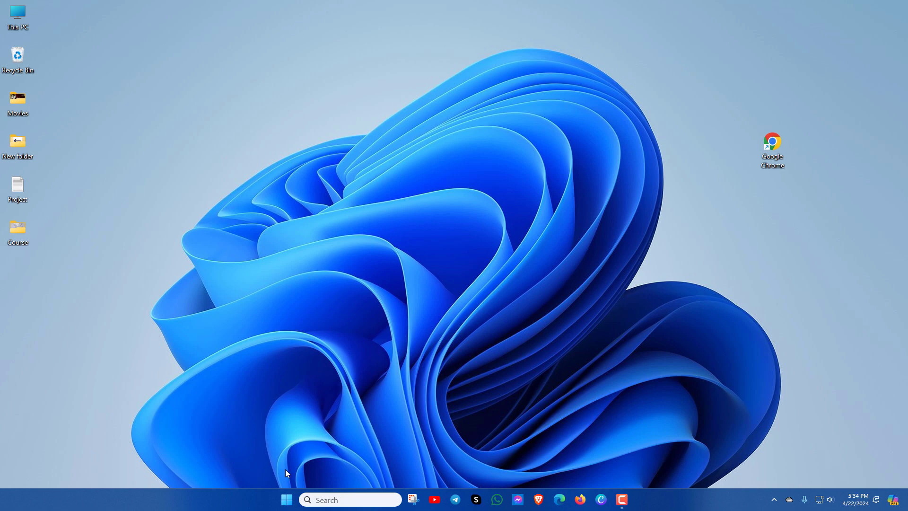
Step: Switch Google Chrome off under Settings > Apps > Startup, then close Settings
{"action": "right_click", "coordinate": [279, 500]}
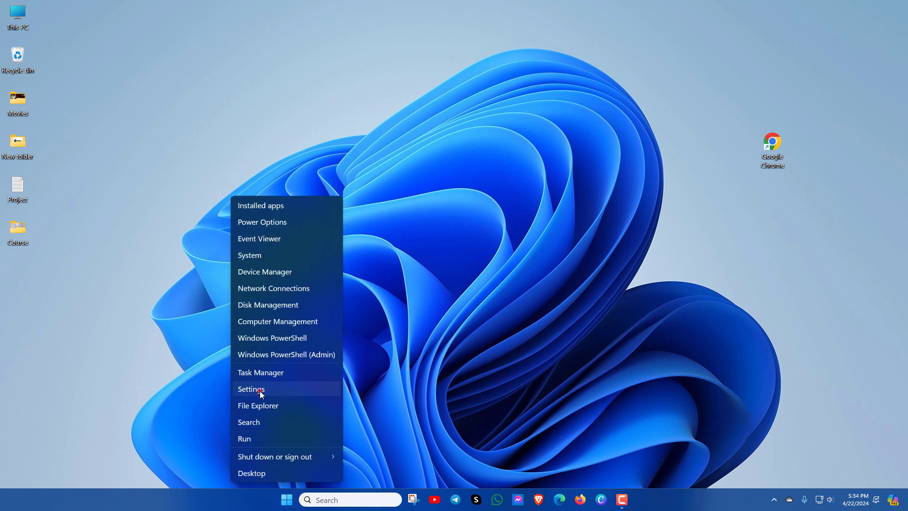
{"action": "left_click", "coordinate": [259, 391]}
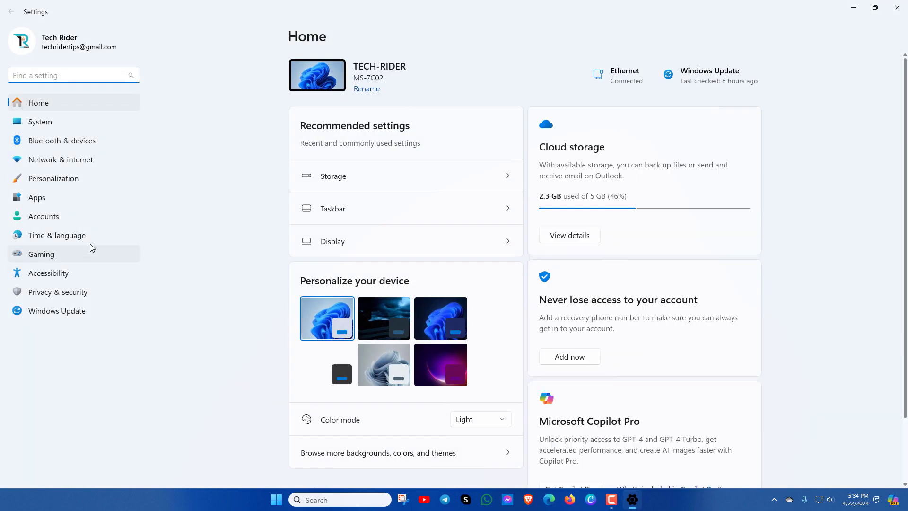
{"action": "left_click", "coordinate": [37, 199]}
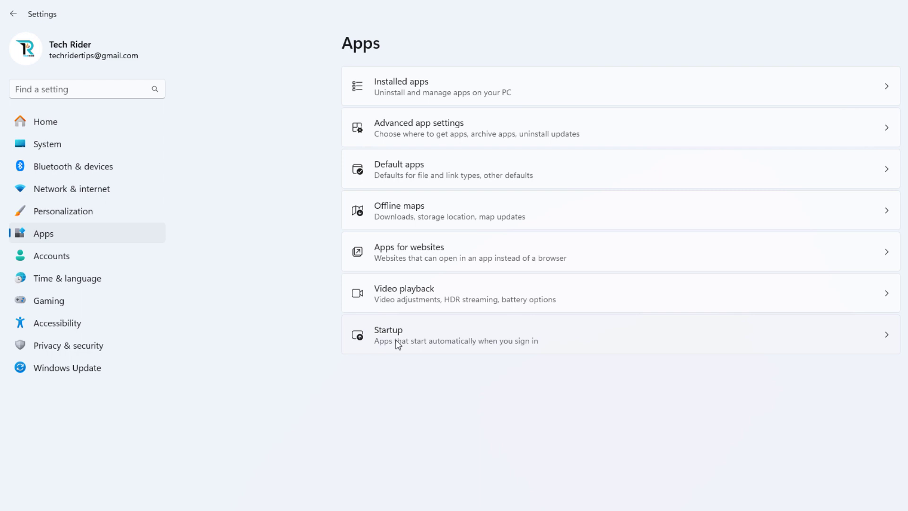
{"action": "left_click", "coordinate": [470, 342]}
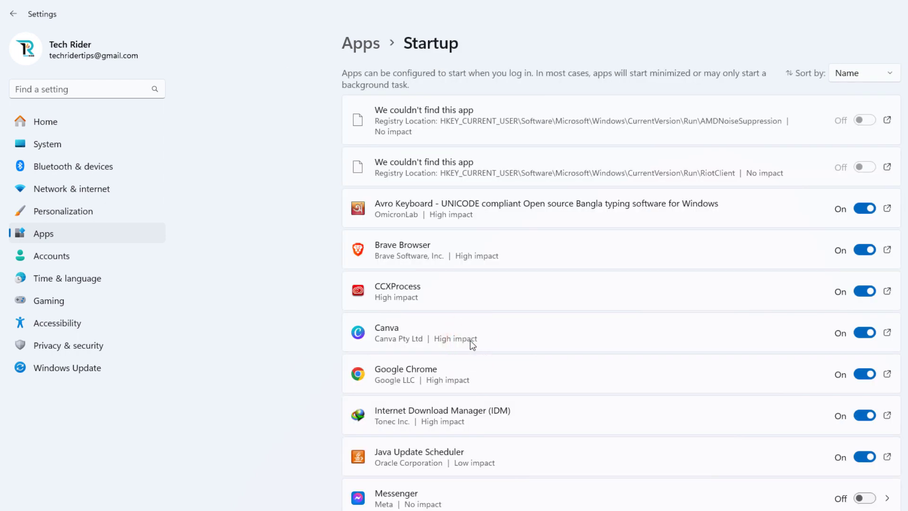
{"action": "scroll", "coordinate": [471, 344], "scroll_direction": "down", "scroll_amount": 1}
{"action": "left_click", "coordinate": [862, 297]}
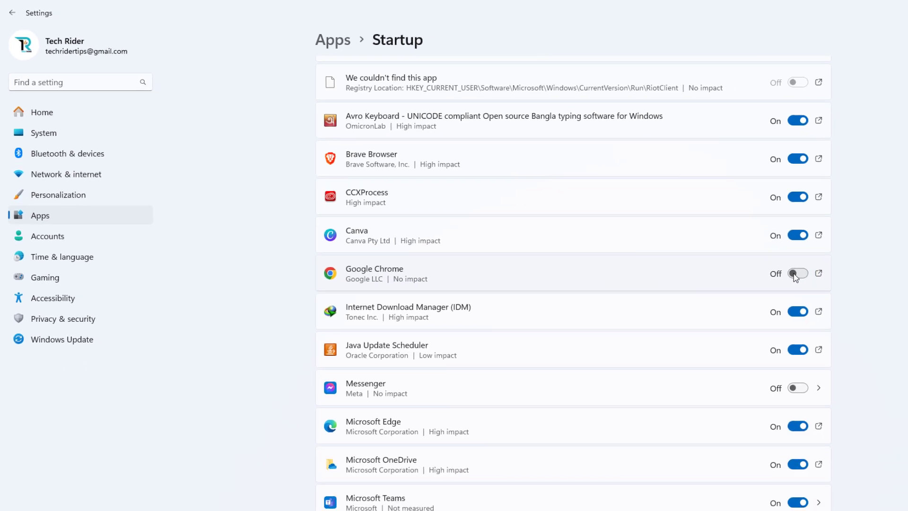
{"action": "left_click", "coordinate": [895, 9]}
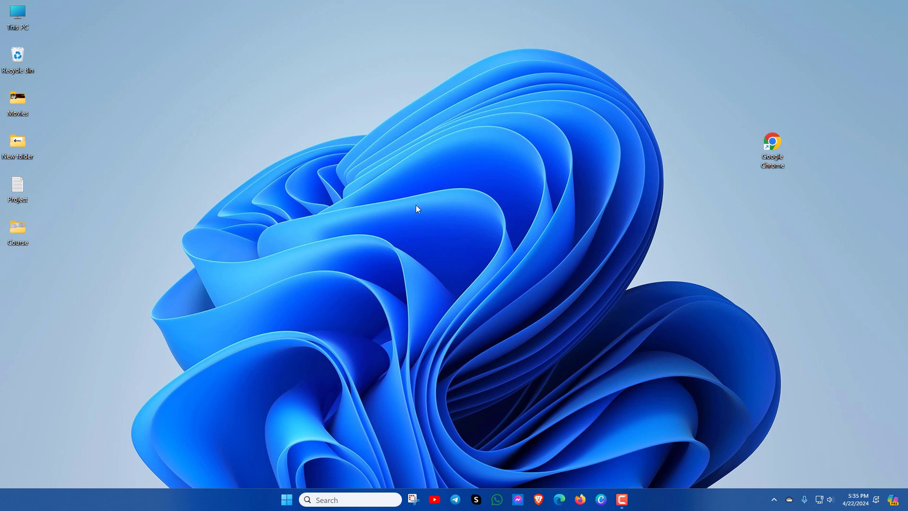
Step: Browse This PC > C: > Program Files > Google > Chrome > Application
{"action": "double_click", "coordinate": [18, 18]}
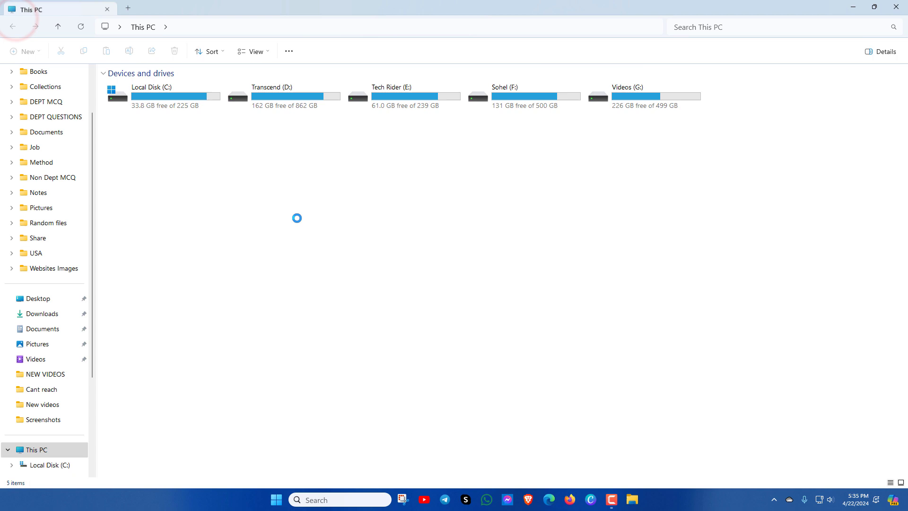
{"action": "double_click", "coordinate": [158, 101]}
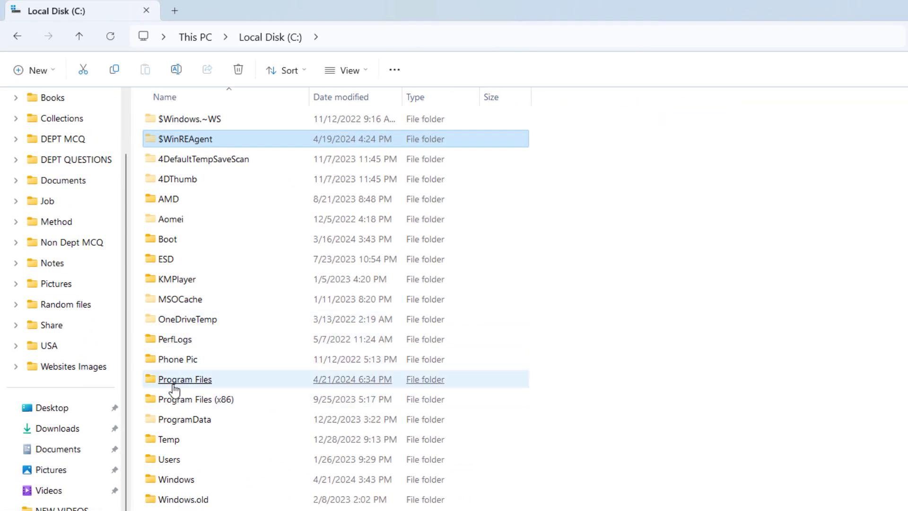
{"action": "left_click", "coordinate": [171, 383]}
{"action": "double_click", "coordinate": [203, 380]}
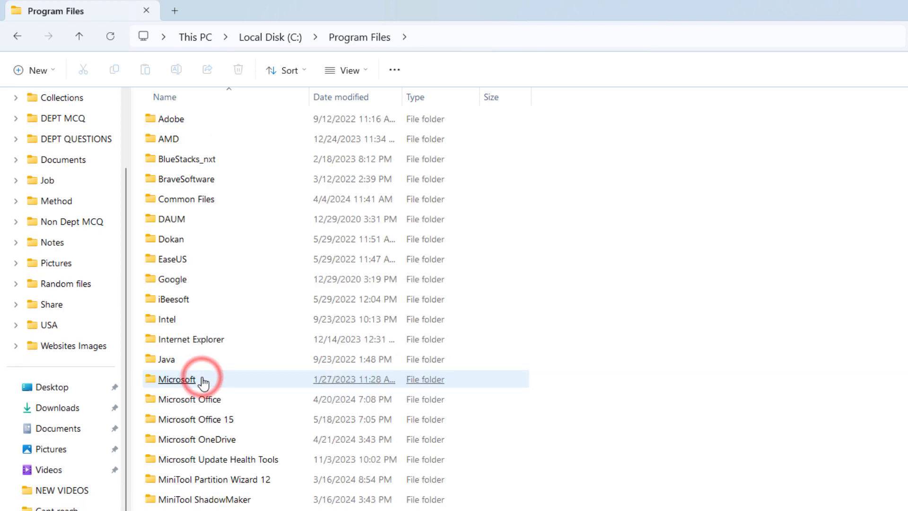
{"action": "left_click", "coordinate": [177, 284]}
{"action": "double_click", "coordinate": [177, 284]}
{"action": "left_click", "coordinate": [178, 118]}
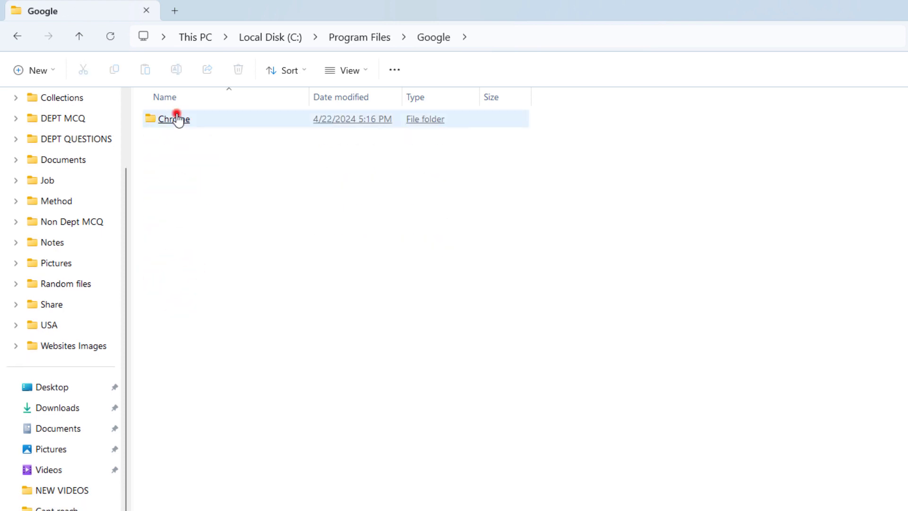
{"action": "double_click", "coordinate": [178, 118]}
{"action": "double_click", "coordinate": [179, 118]}
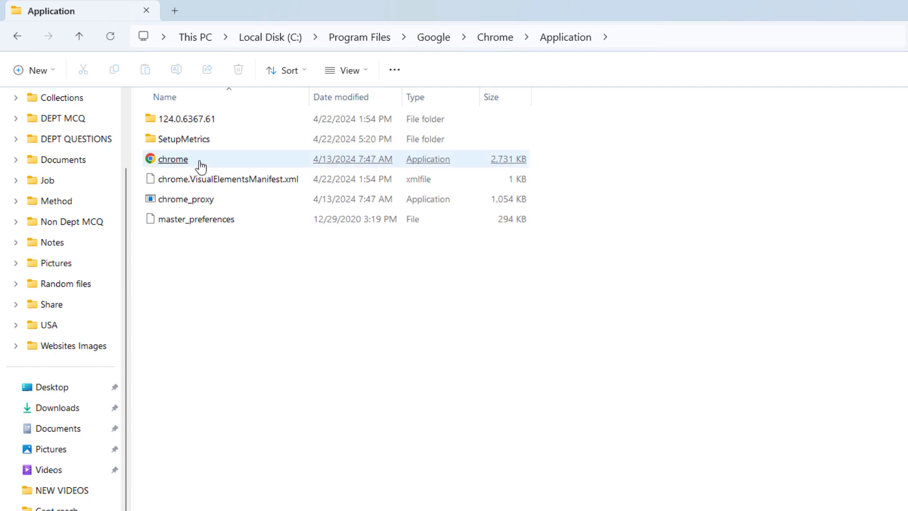
Step: Check Program Files (x86)\Google, return to Program Files\Google\Chrome\Application, and select chrome.exe
{"action": "left_click", "coordinate": [264, 39]}
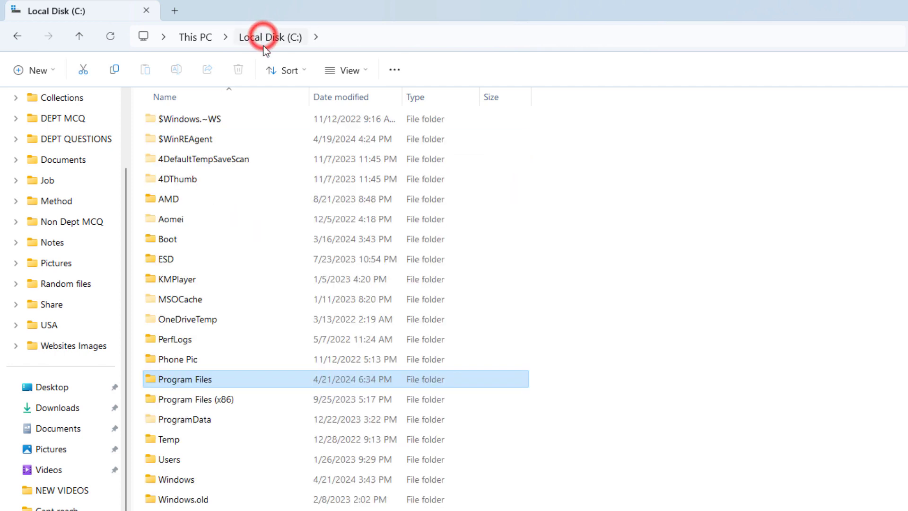
{"action": "double_click", "coordinate": [227, 402]}
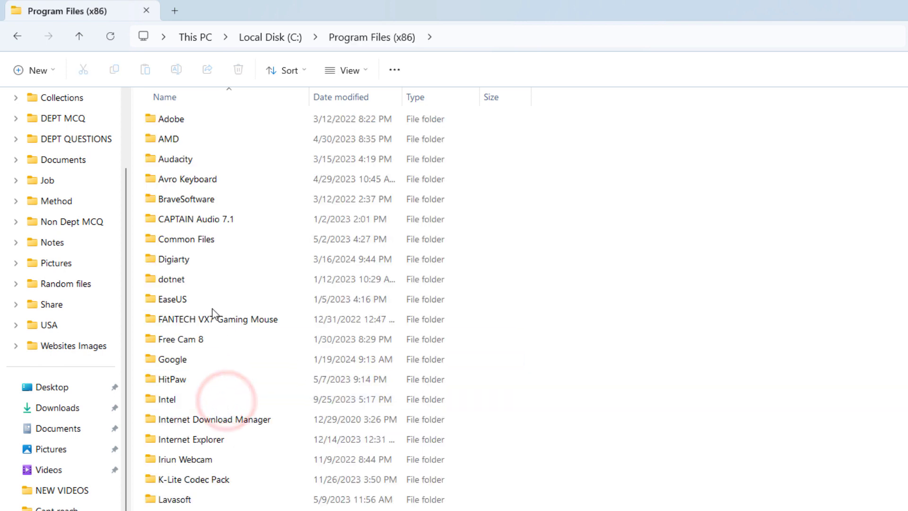
{"action": "double_click", "coordinate": [178, 360]}
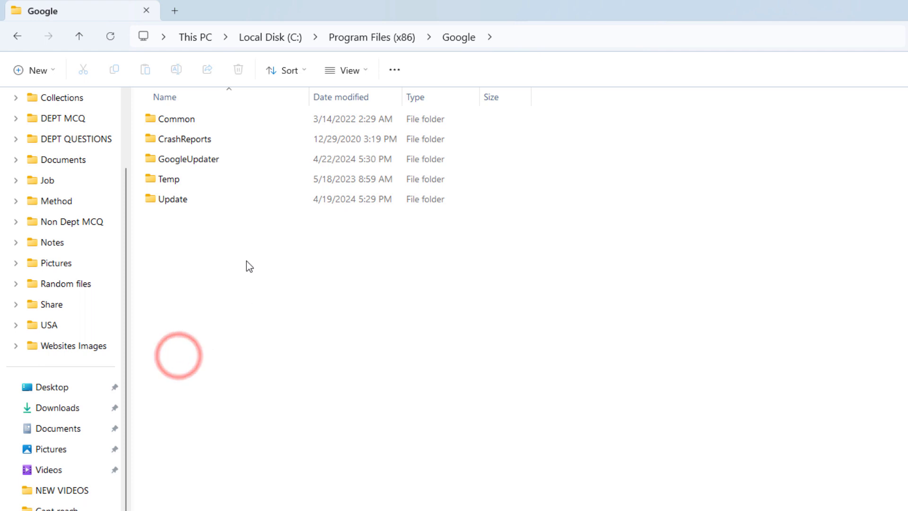
{"action": "left_click", "coordinate": [285, 38]}
{"action": "double_click", "coordinate": [205, 382]}
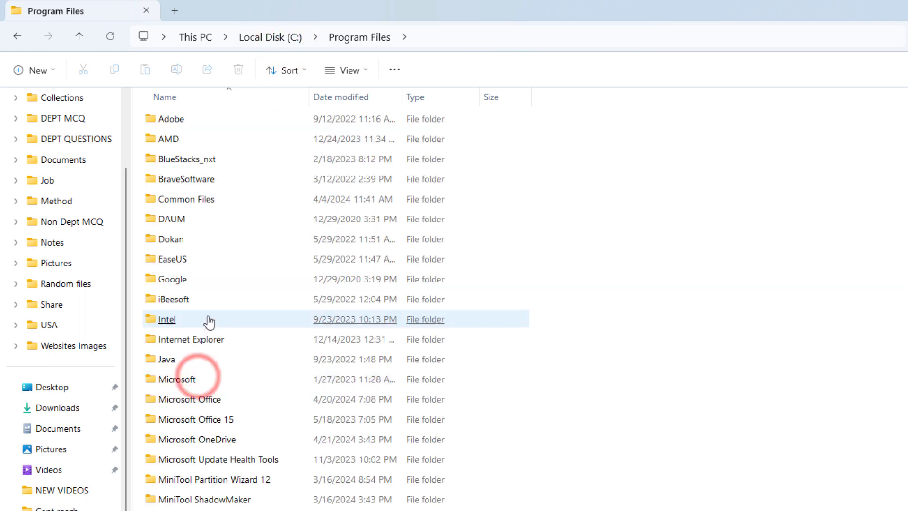
{"action": "double_click", "coordinate": [177, 283]}
{"action": "double_click", "coordinate": [201, 121]}
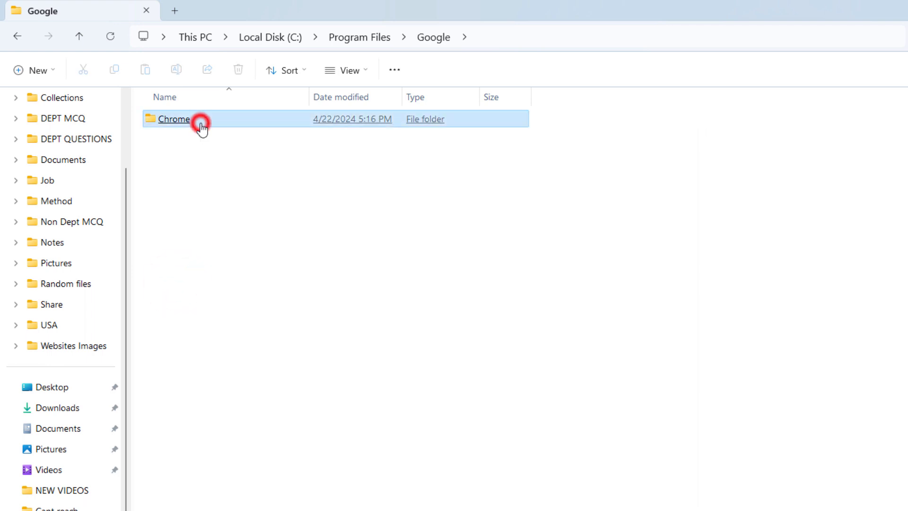
{"action": "left_click", "coordinate": [195, 118]}
{"action": "double_click", "coordinate": [195, 119]}
{"action": "left_click", "coordinate": [190, 162]}
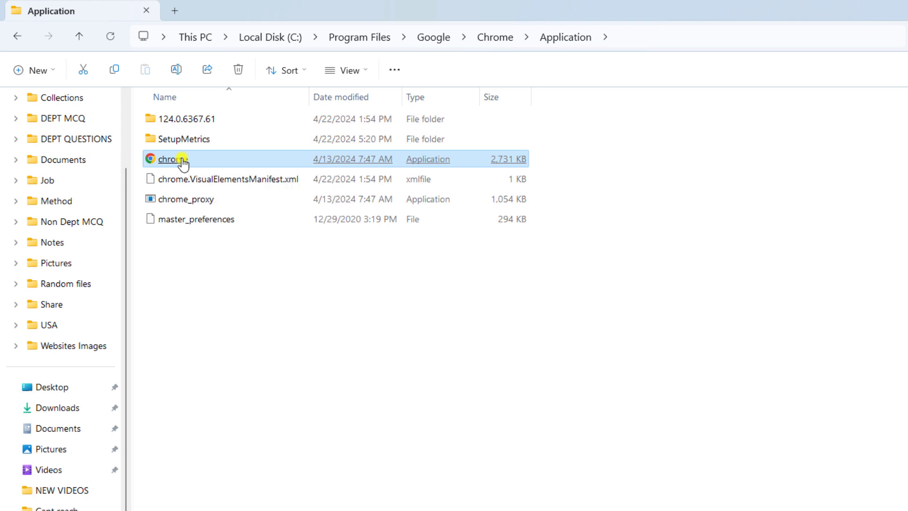
Step: Rename the chrome application file to chrome1 and reselect it
{"action": "right_click", "coordinate": [178, 161]}
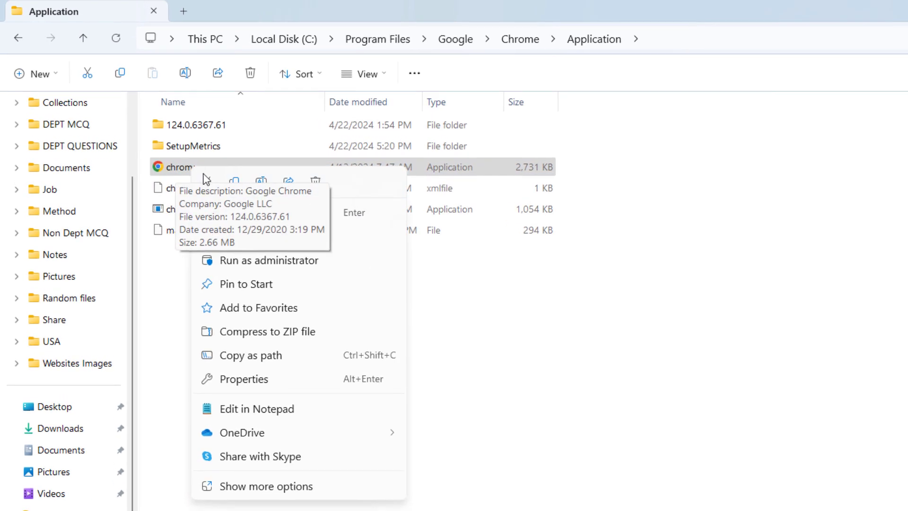
{"action": "left_click", "coordinate": [262, 183]}
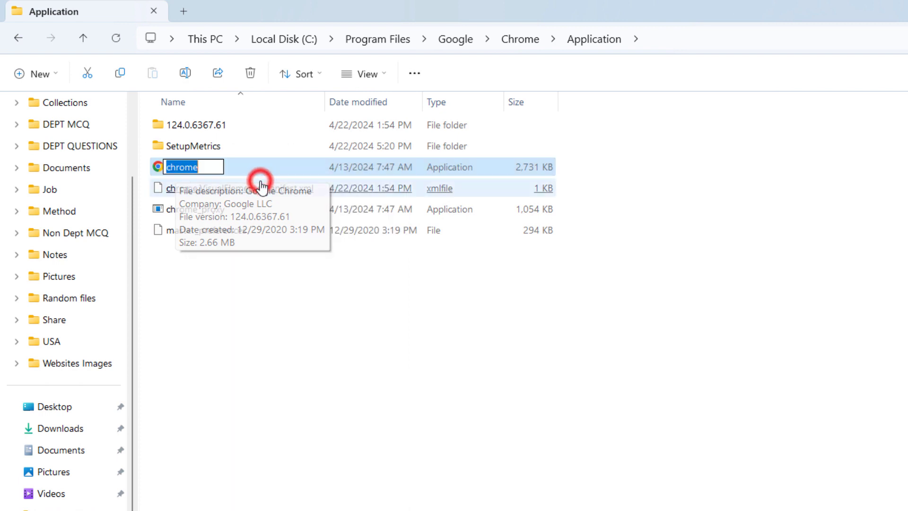
{"action": "left_click", "coordinate": [208, 167]}
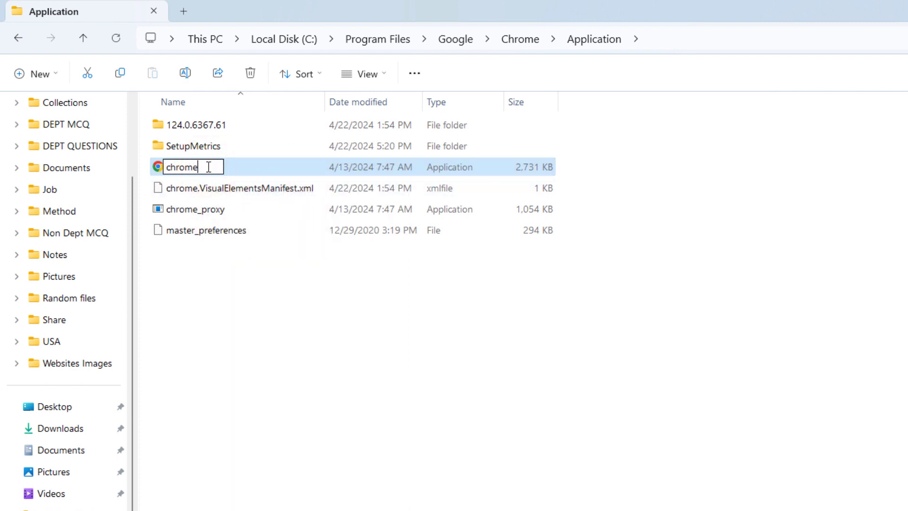
{"action": "type", "text": "1"}
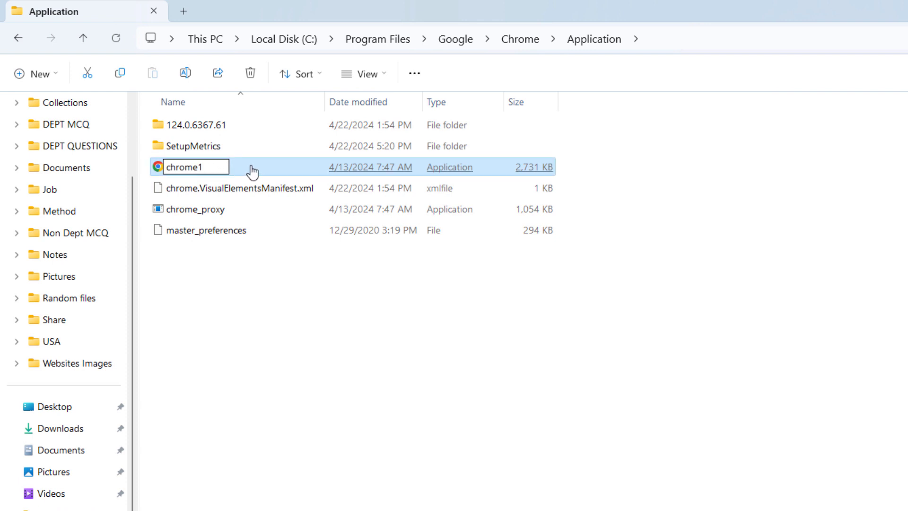
{"action": "left_click", "coordinate": [263, 395]}
{"action": "left_click", "coordinate": [192, 171]}
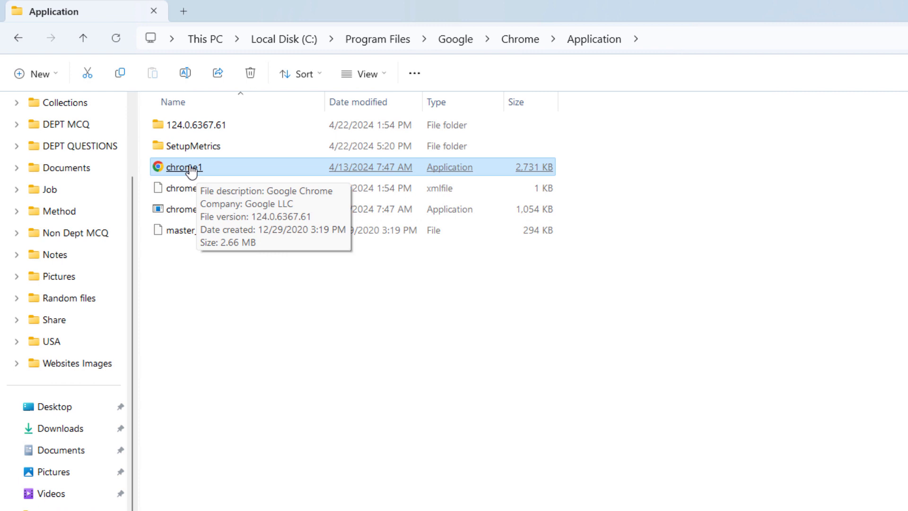
Step: Create a chrome1 shortcut from Show more options and accept placing it on the desktop
{"action": "right_click", "coordinate": [192, 170]}
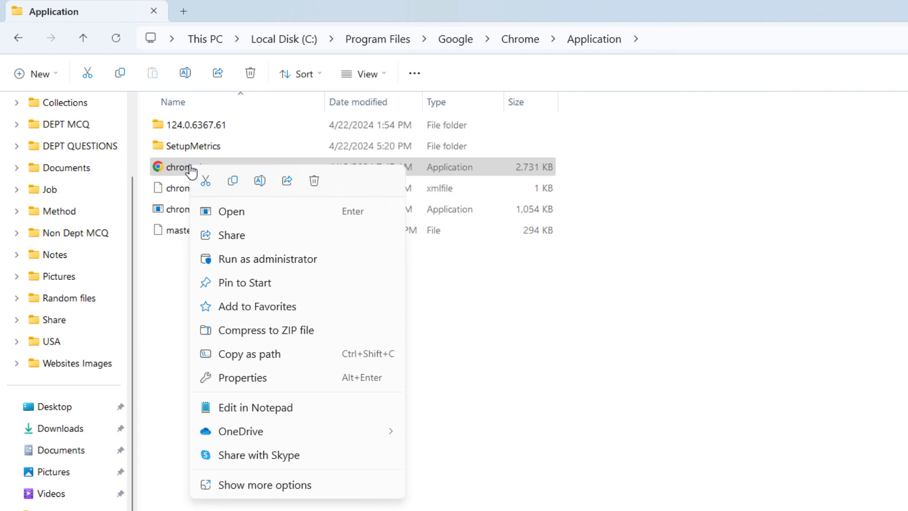
{"action": "left_click", "coordinate": [259, 485]}
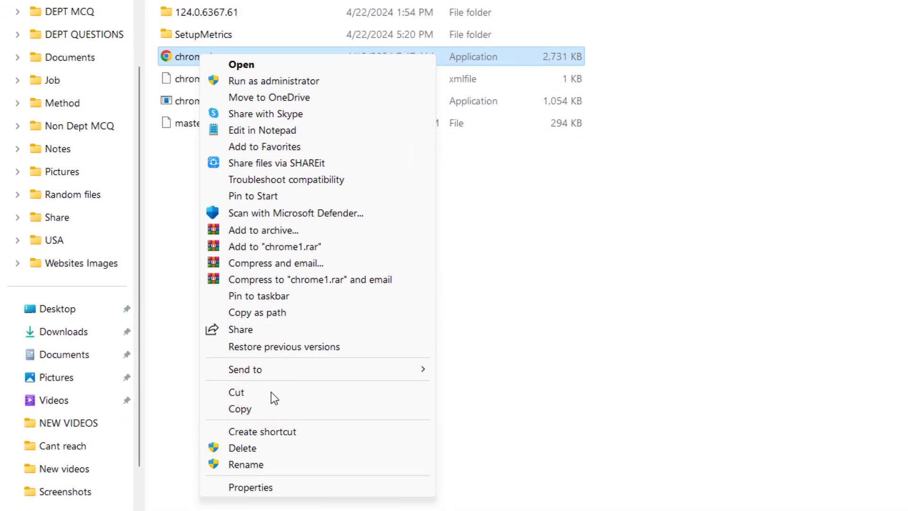
{"action": "left_click", "coordinate": [257, 432]}
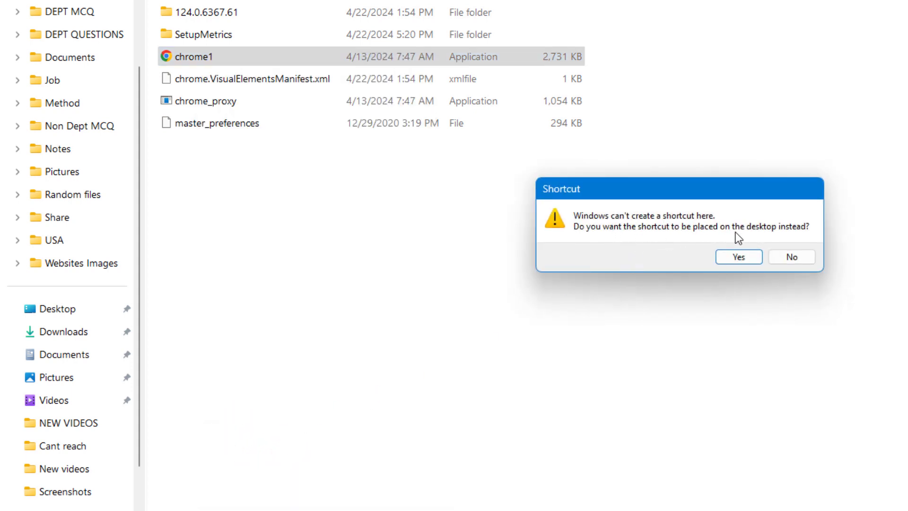
{"action": "left_click", "coordinate": [737, 257]}
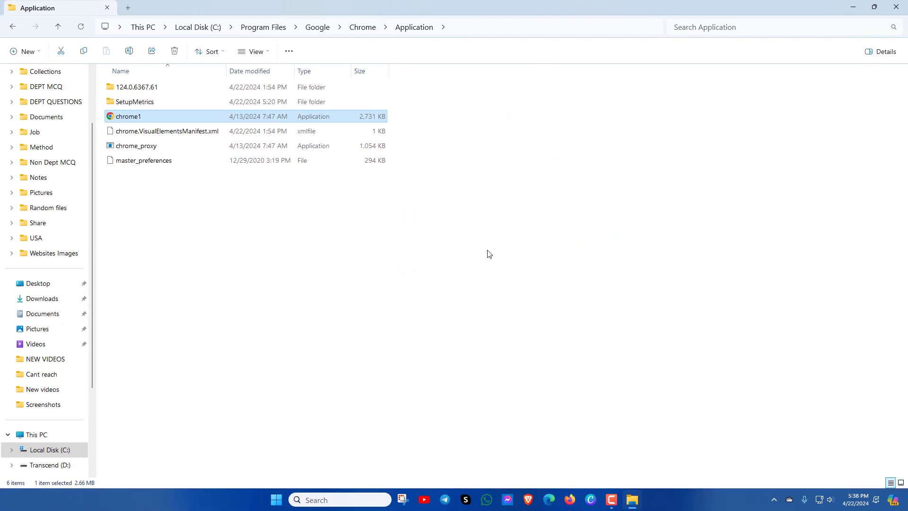
Step: Open Chrome from the chrome1 desktop shortcut, dismiss Restore pages, and close it
{"action": "left_click", "coordinate": [860, 8]}
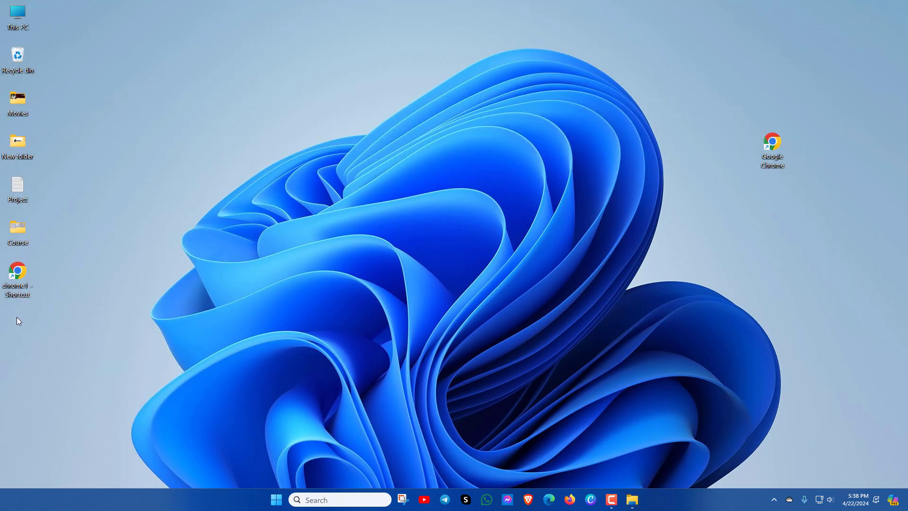
{"action": "double_click", "coordinate": [16, 287]}
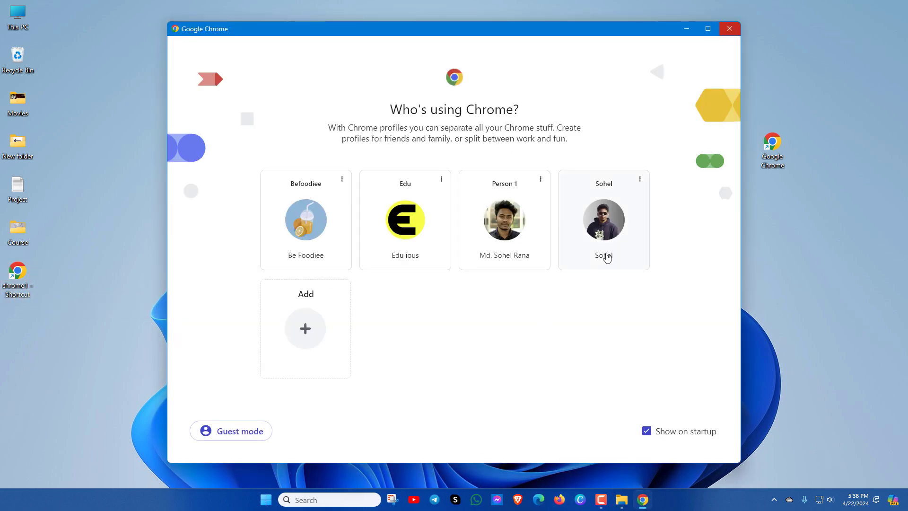
{"action": "left_click", "coordinate": [605, 257]}
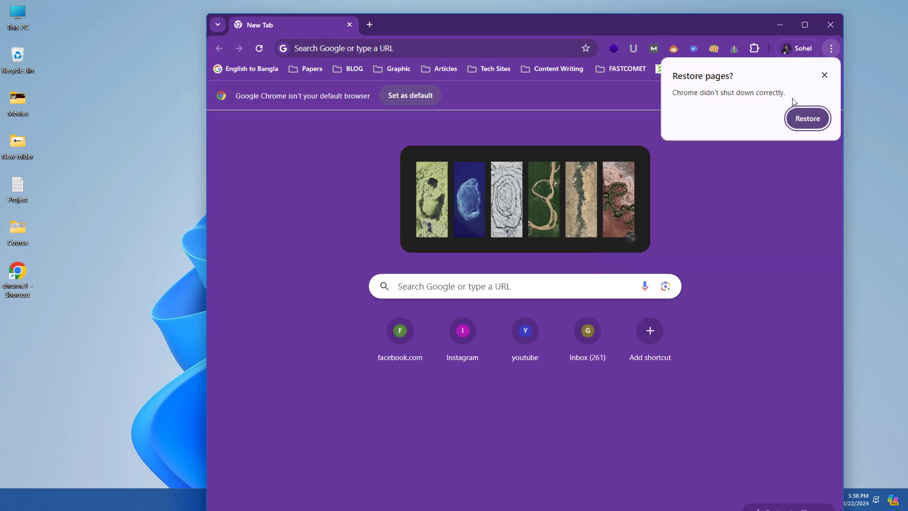
{"action": "left_click", "coordinate": [825, 75]}
{"action": "left_click", "coordinate": [830, 24]}
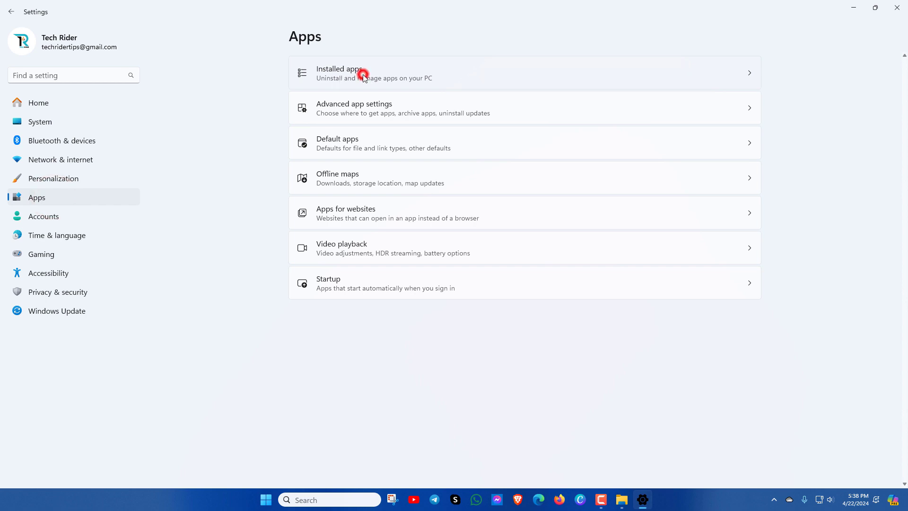
Step: Open Installed apps, reveal Google Chrome's Uninstall option, then dismiss it
{"action": "left_click", "coordinate": [364, 75]}
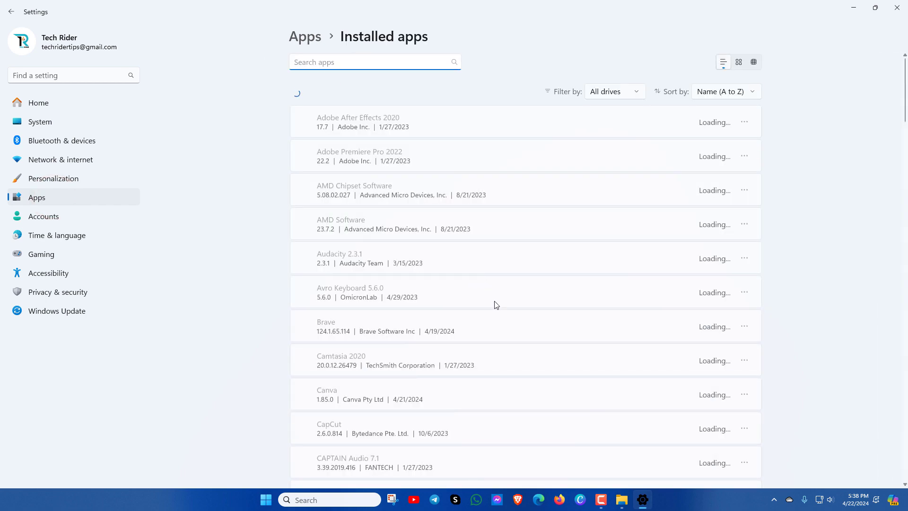
{"action": "scroll", "coordinate": [495, 305], "scroll_direction": "down", "scroll_amount": 1}
{"action": "scroll", "coordinate": [496, 305], "scroll_direction": "down", "scroll_amount": 3}
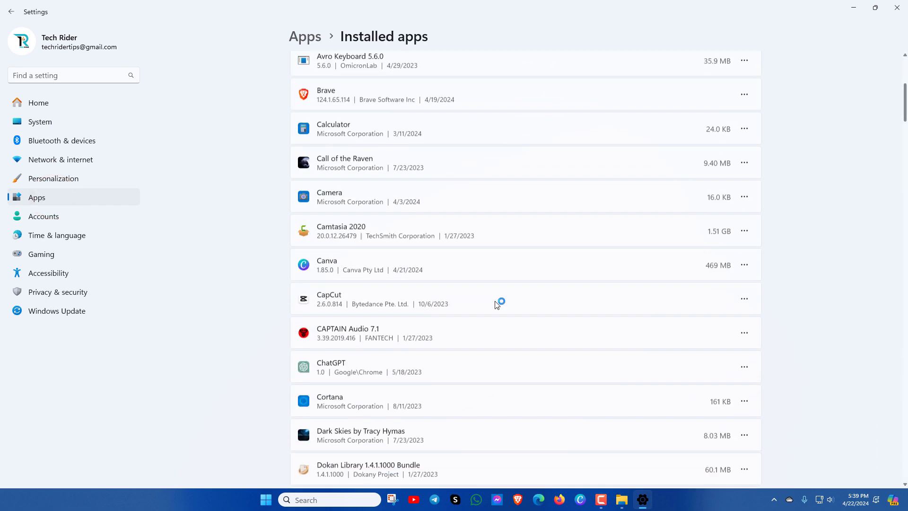
{"action": "scroll", "coordinate": [496, 305], "scroll_direction": "down", "scroll_amount": 2}
{"action": "scroll", "coordinate": [490, 306], "scroll_direction": "down", "scroll_amount": 2}
{"action": "scroll", "coordinate": [481, 308], "scroll_direction": "down", "scroll_amount": 5}
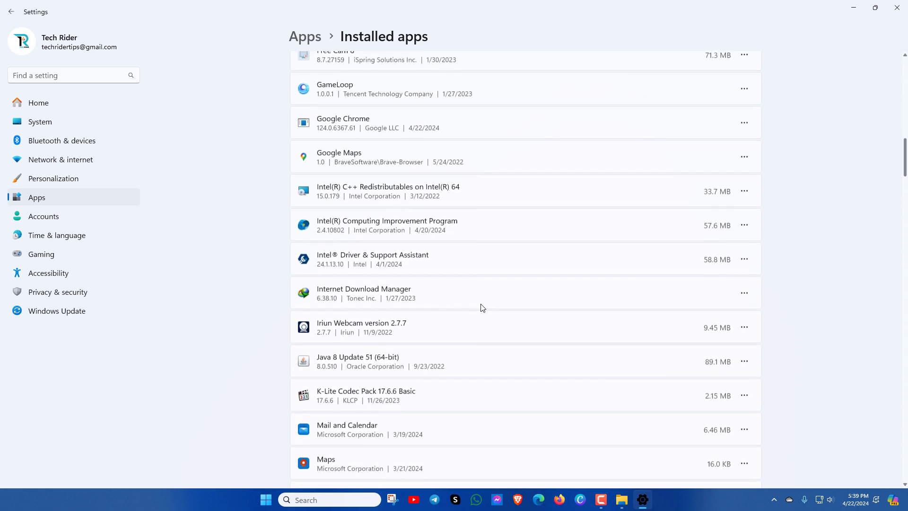
{"action": "scroll", "coordinate": [420, 250], "scroll_direction": "up", "scroll_amount": 3}
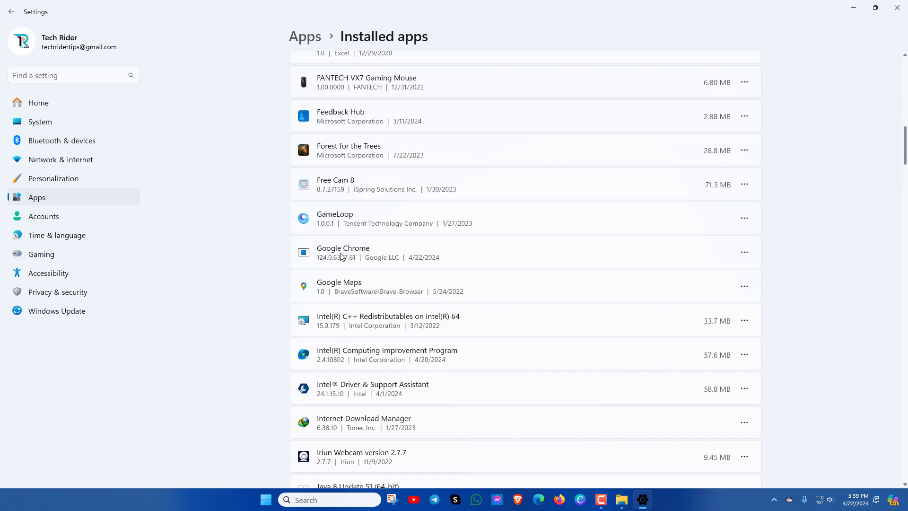
{"action": "left_click", "coordinate": [745, 252]}
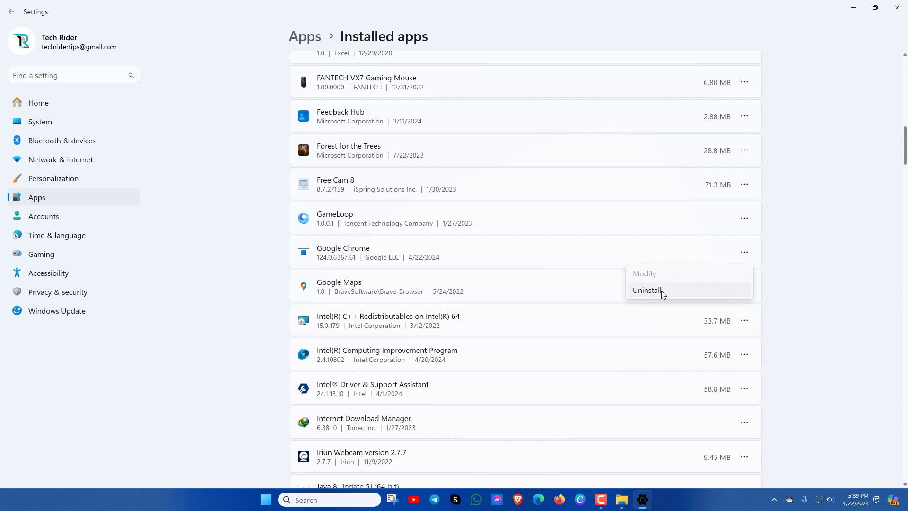
{"action": "left_click", "coordinate": [793, 245]}
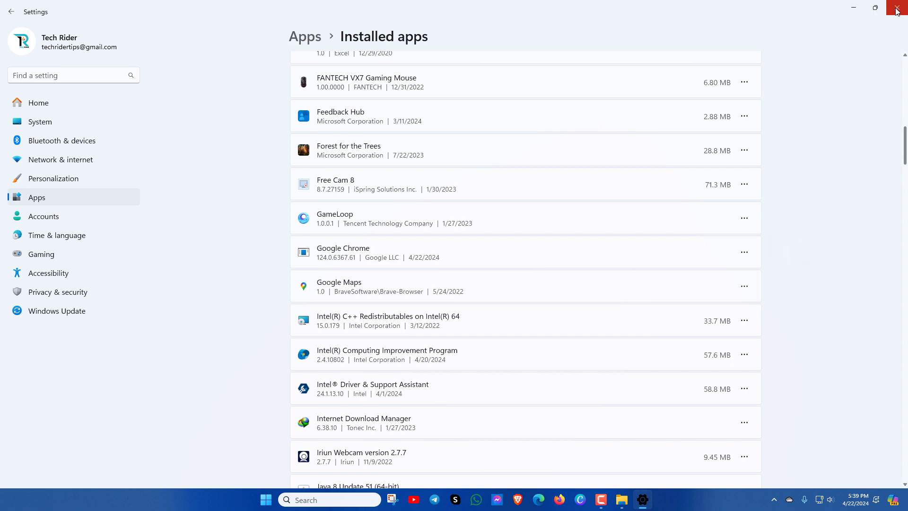